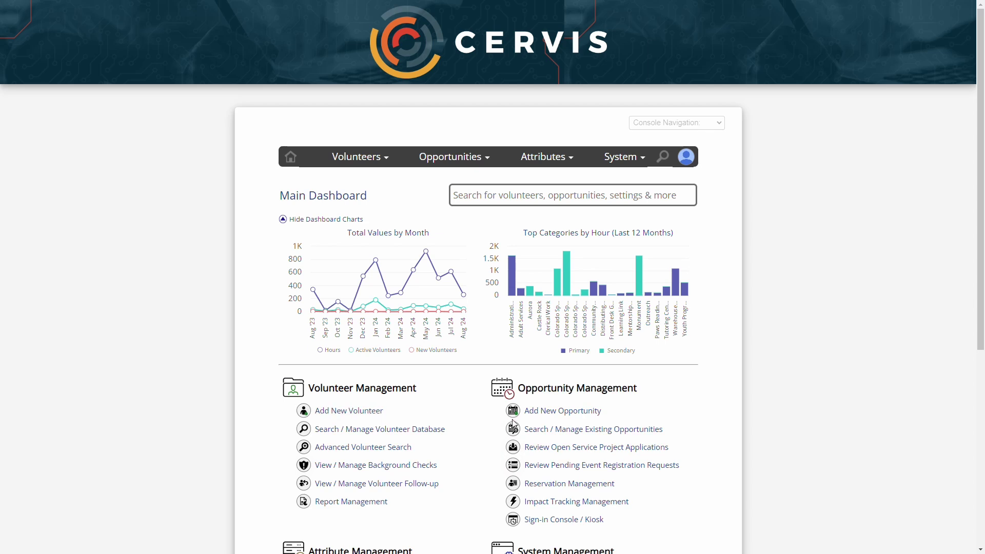
- Open the service project schedule of the existing opportunity Reading Mentors at Howberston Elementary
{"action": "left_click", "coordinate": [603, 435]}
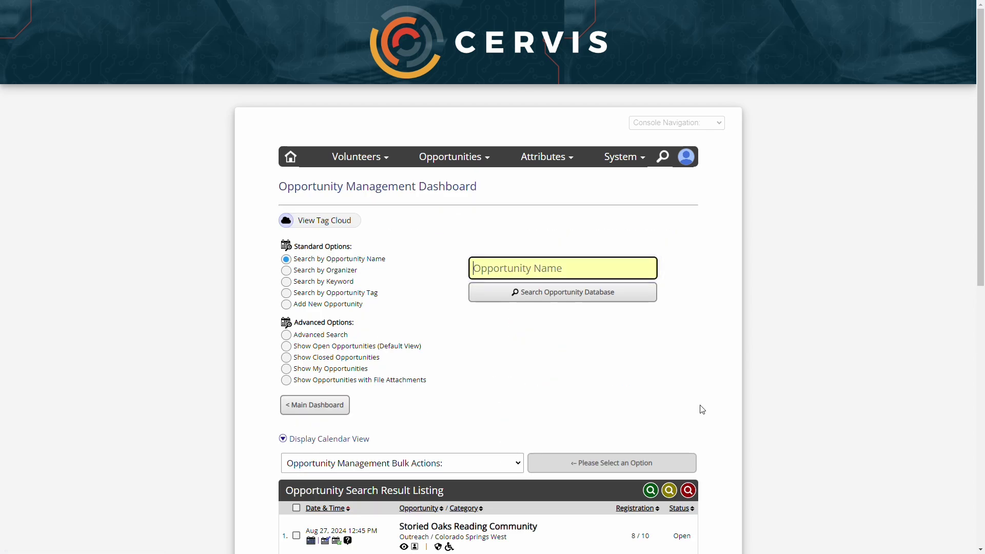
{"action": "scroll", "coordinate": [707, 407], "scroll_direction": "down", "scroll_amount": 3}
{"action": "scroll", "coordinate": [715, 407], "scroll_direction": "down", "scroll_amount": 5}
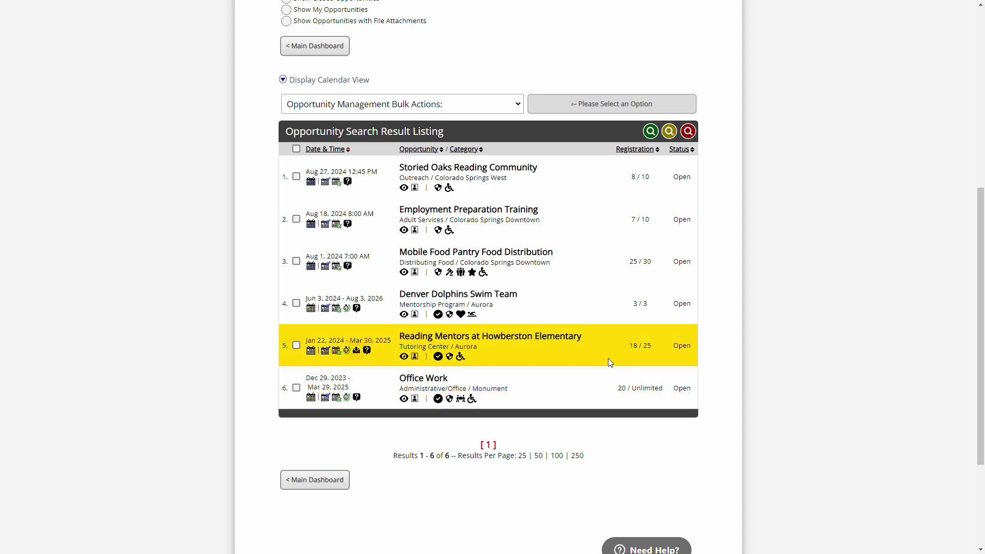
{"action": "left_click", "coordinate": [433, 339]}
{"action": "scroll", "coordinate": [461, 340], "scroll_direction": "up", "scroll_amount": 3}
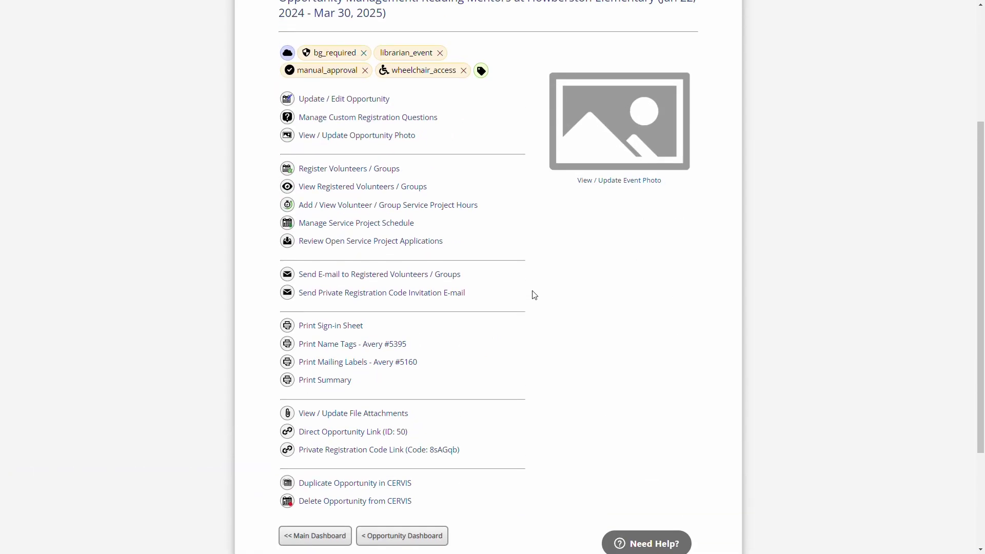
{"action": "left_click", "coordinate": [400, 225]}
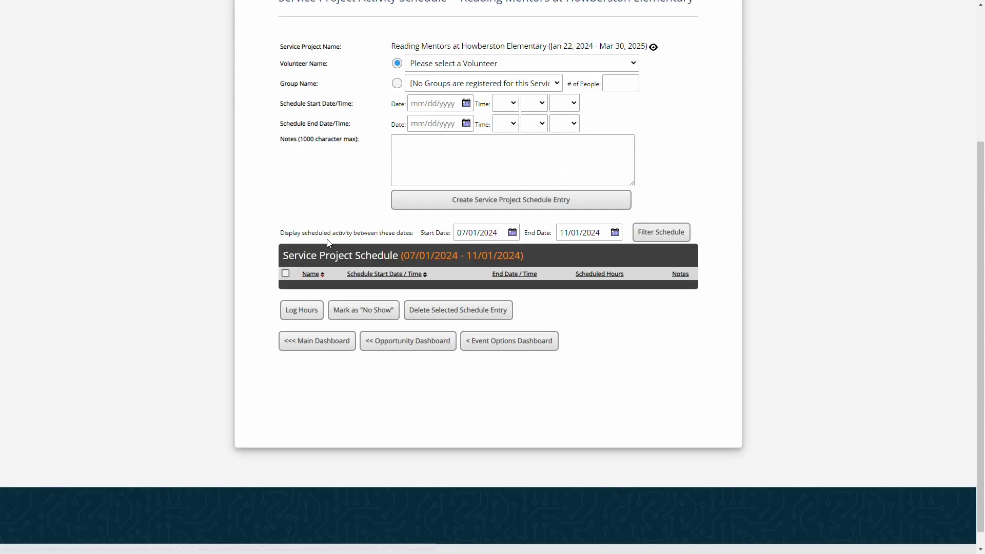
{"action": "scroll", "coordinate": [243, 215], "scroll_direction": "up", "scroll_amount": 1}
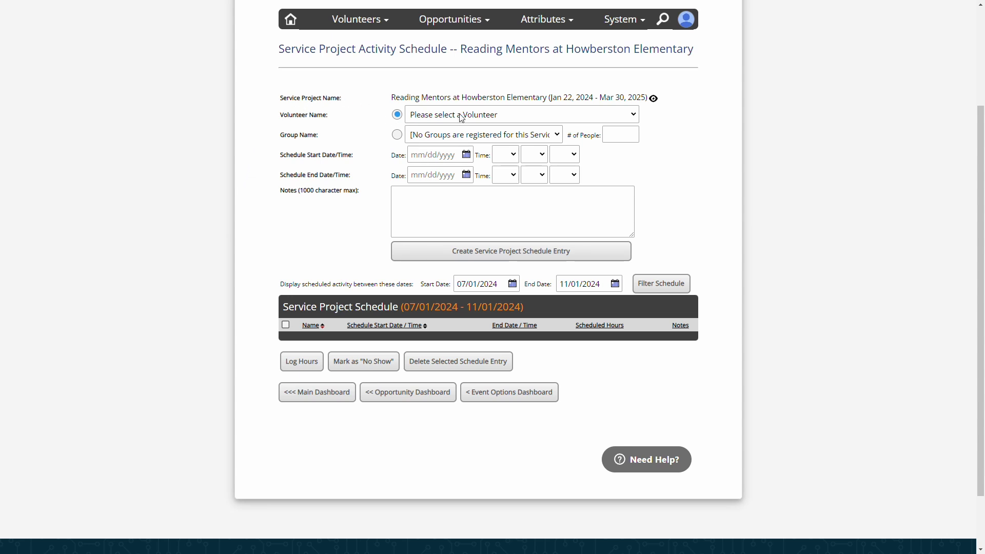
- Assign the new schedule entry to the third listed volunteer, and enter 10 as the group's number of people
{"action": "left_click", "coordinate": [489, 117]}
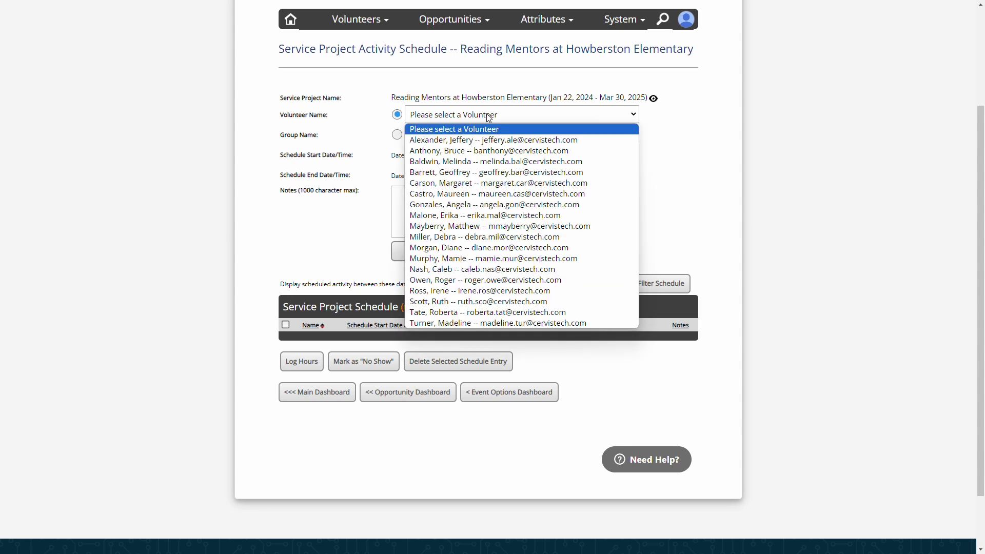
{"action": "left_click", "coordinate": [505, 163]}
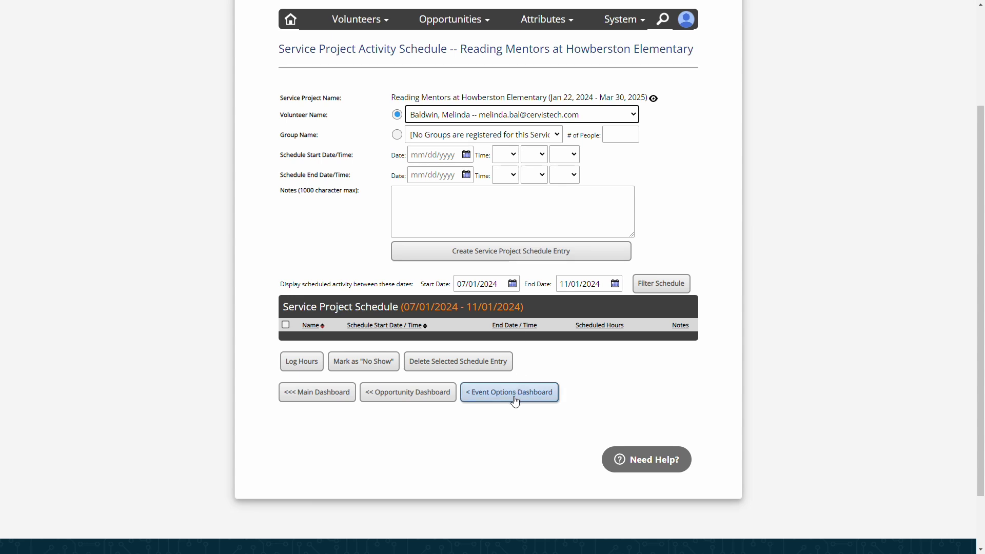
{"action": "left_click", "coordinate": [398, 135]}
{"action": "left_click", "coordinate": [610, 134]}
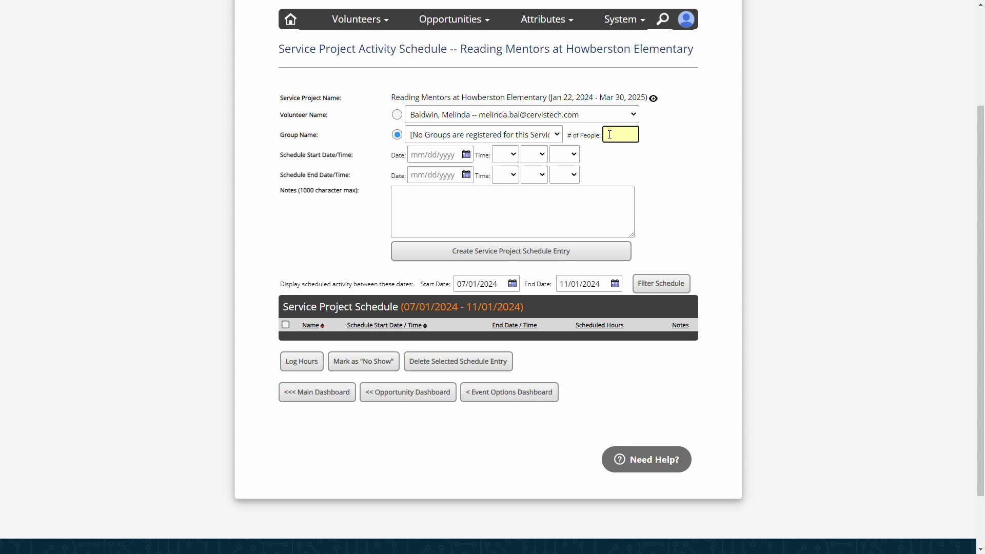
{"action": "type", "text": "10"}
{"action": "left_click", "coordinate": [398, 115]}
- Set both the schedule start date and end date to 08/01/2024
{"action": "left_click", "coordinate": [436, 155]}
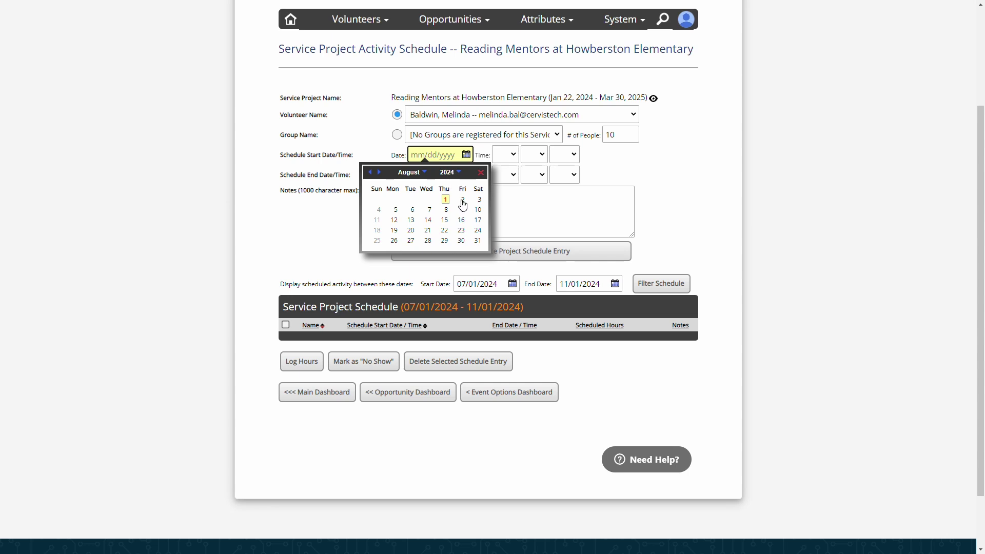
{"action": "left_click", "coordinate": [445, 199]}
{"action": "left_click", "coordinate": [435, 175]}
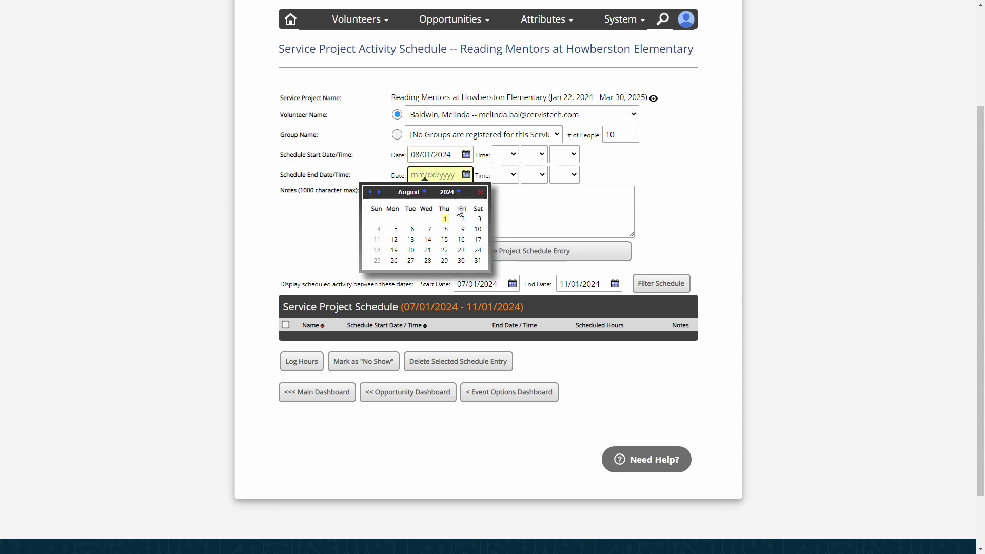
{"action": "left_click", "coordinate": [445, 220]}
- Set the scheduled time from 02:00 PM to 03:00 PM and create the service project schedule entry
{"action": "left_click", "coordinate": [505, 154]}
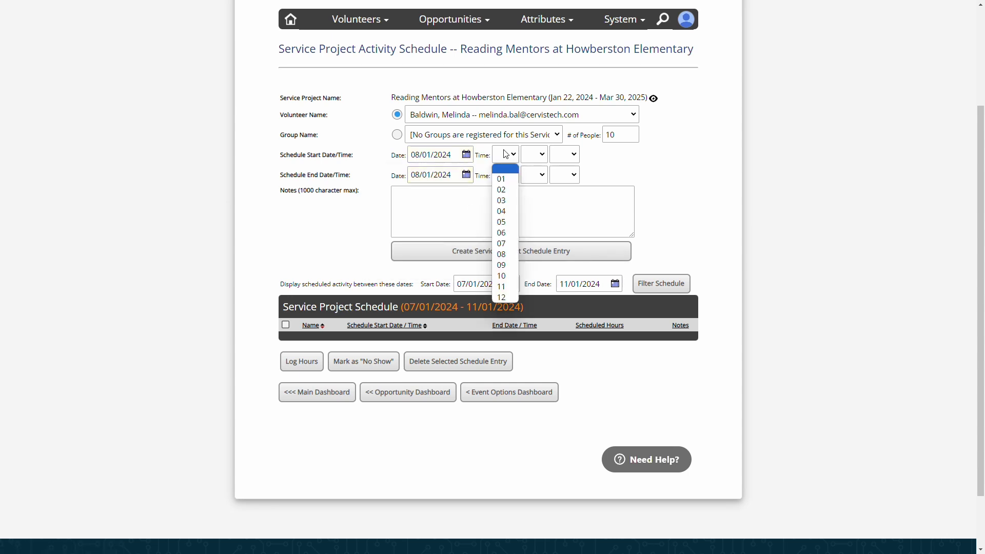
{"action": "left_click", "coordinate": [507, 188]}
{"action": "left_click", "coordinate": [514, 175]}
{"action": "left_click", "coordinate": [505, 219]}
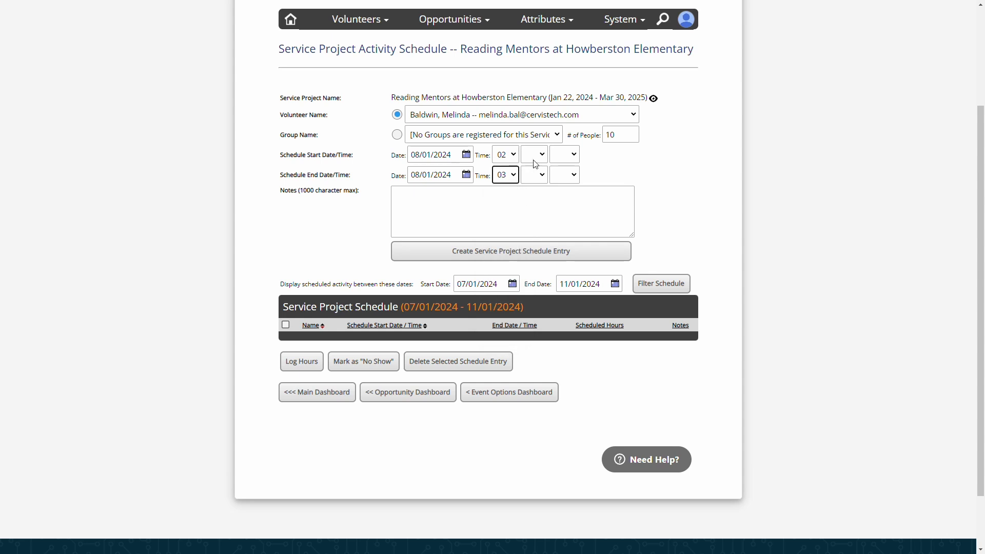
{"action": "left_click", "coordinate": [534, 155]}
{"action": "left_click", "coordinate": [532, 176]}
{"action": "left_click", "coordinate": [538, 176]}
{"action": "left_click", "coordinate": [530, 199]}
{"action": "left_click", "coordinate": [564, 154]}
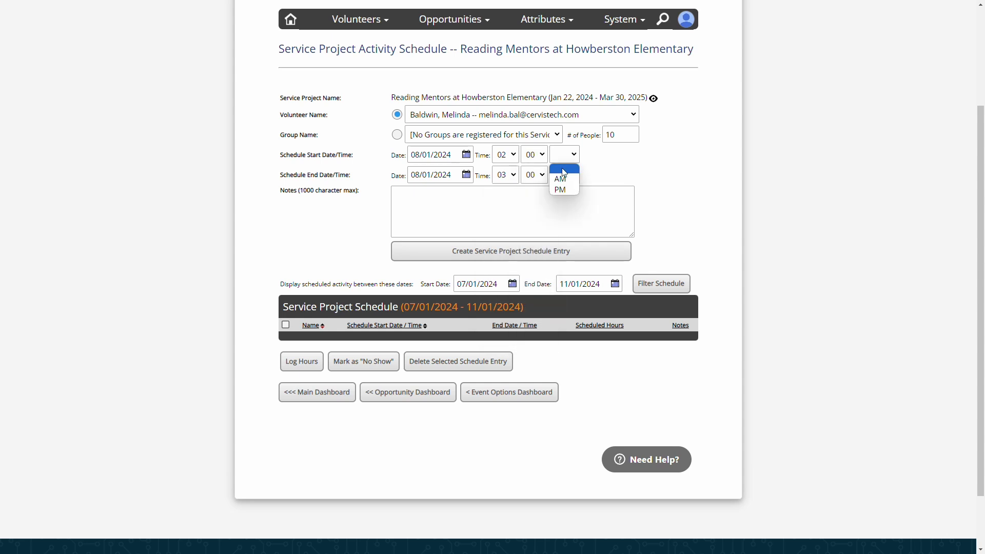
{"action": "left_click", "coordinate": [560, 190]}
{"action": "left_click", "coordinate": [564, 175]}
{"action": "left_click", "coordinate": [560, 210]}
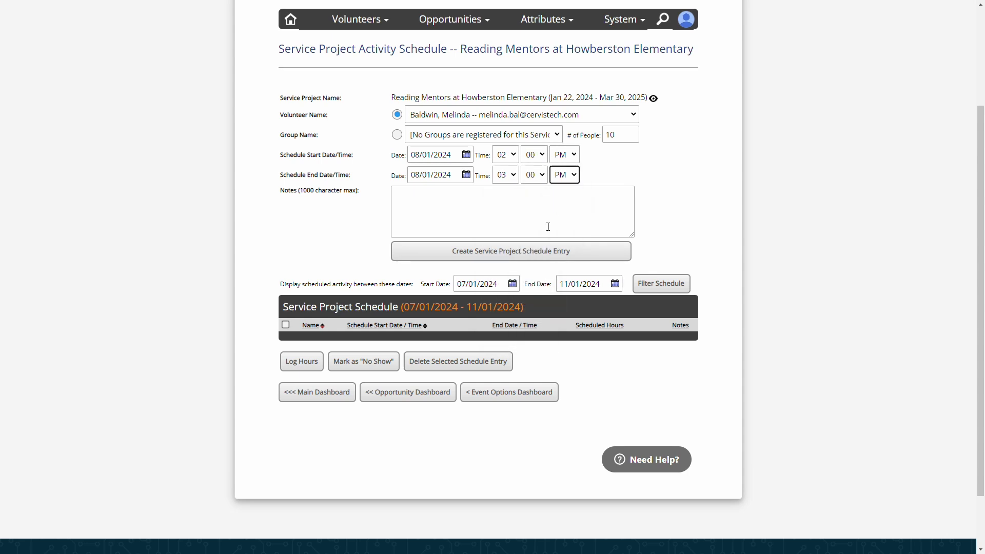
{"action": "left_click", "coordinate": [516, 259]}
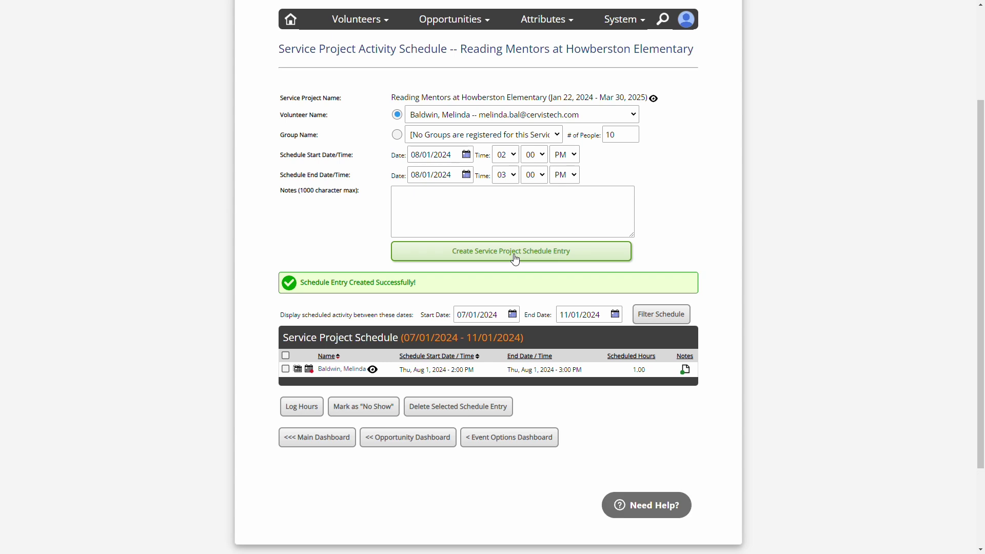
- Open the repeat settings of the new August 1 schedule entry and choose a weekly repeat on Fridays only
{"action": "scroll", "coordinate": [285, 320], "scroll_direction": "down", "scroll_amount": 2}
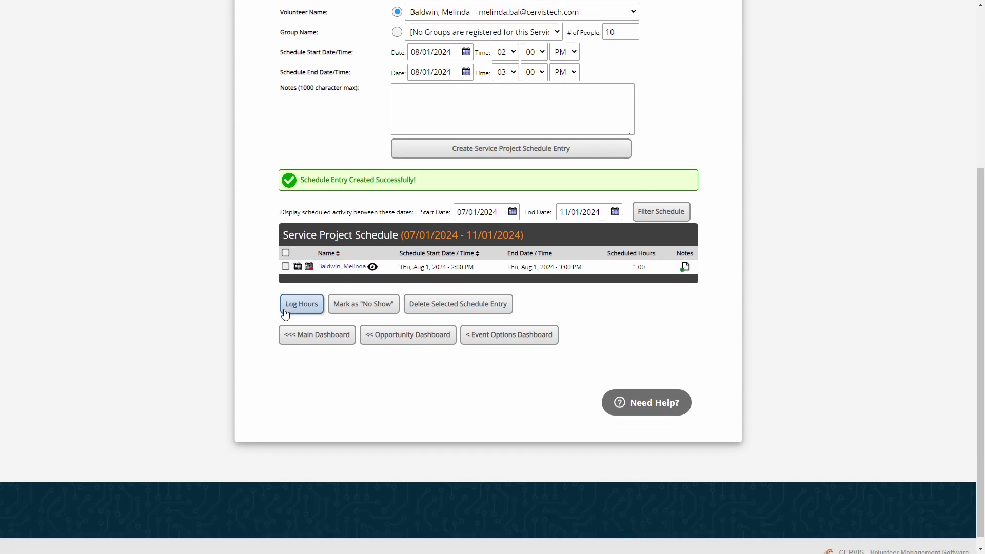
{"action": "left_click", "coordinate": [299, 267]}
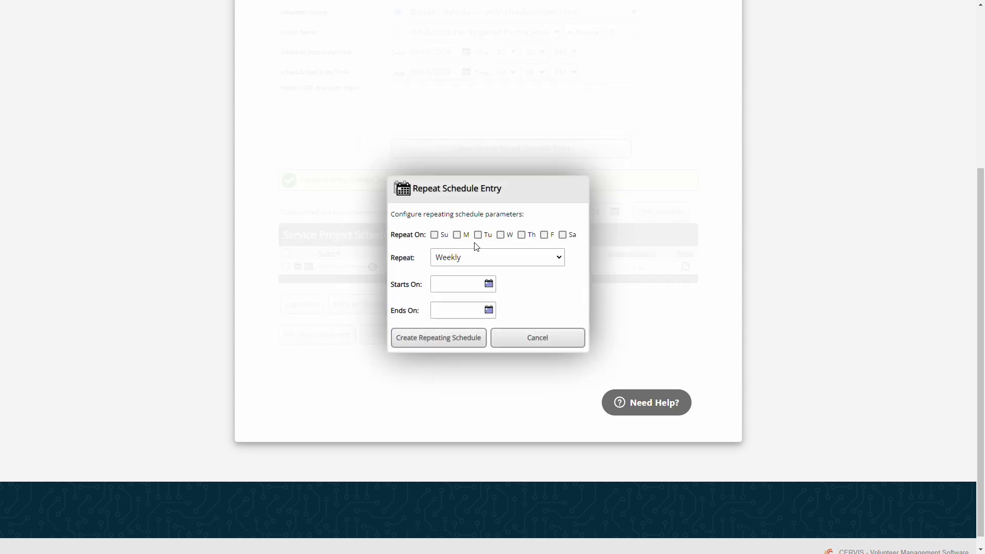
{"action": "left_click", "coordinate": [545, 236]}
{"action": "left_click", "coordinate": [500, 236]}
{"action": "left_click", "coordinate": [460, 236]}
{"action": "left_click", "coordinate": [461, 237]}
{"action": "left_click", "coordinate": [501, 236]}
{"action": "left_click", "coordinate": [496, 260]}
{"action": "left_click", "coordinate": [494, 260]}
- Set the repeat to start on 08/08/2024 and end on 10/25/2024, and create the repeating schedule
{"action": "left_click", "coordinate": [469, 286]}
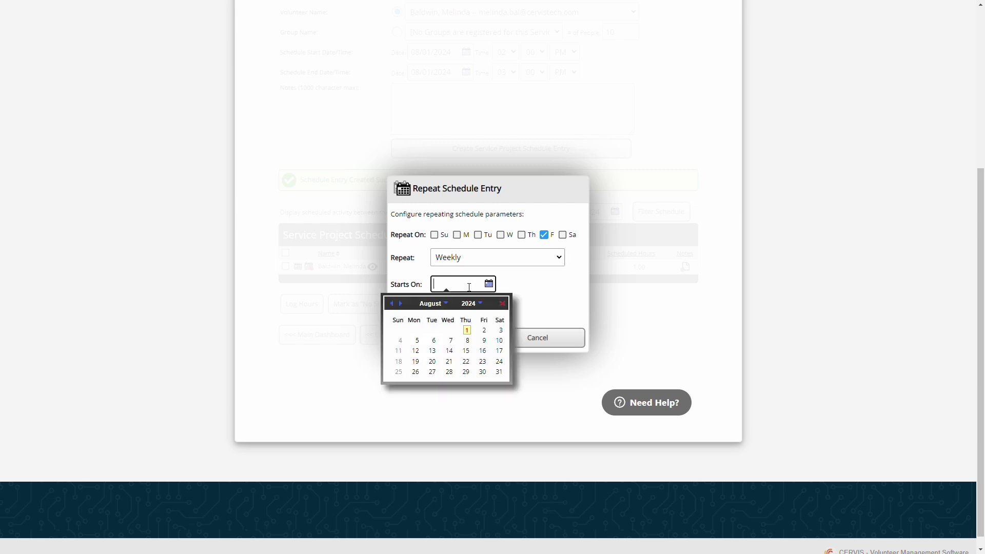
{"action": "left_click", "coordinate": [468, 347]}
{"action": "left_click", "coordinate": [464, 311]}
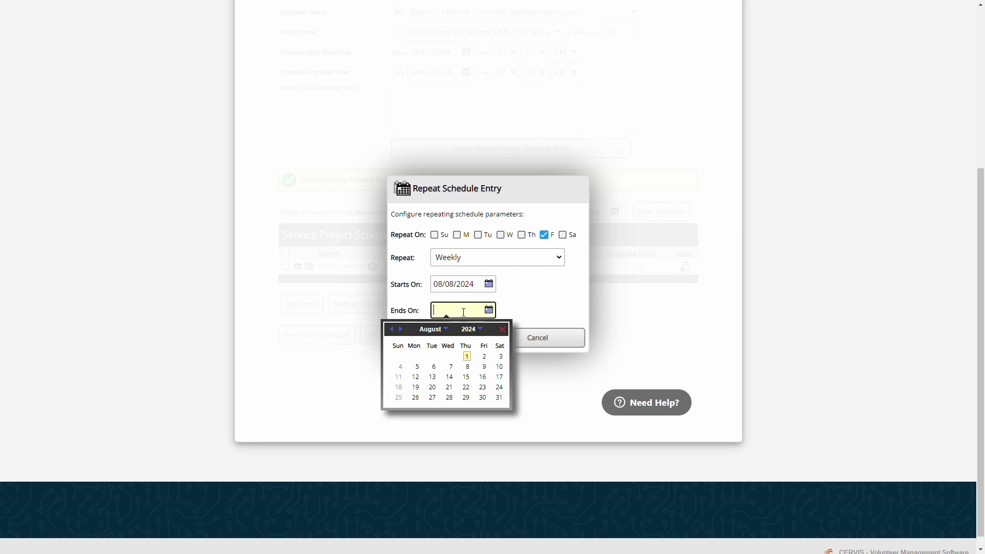
{"action": "left_click", "coordinate": [400, 329]}
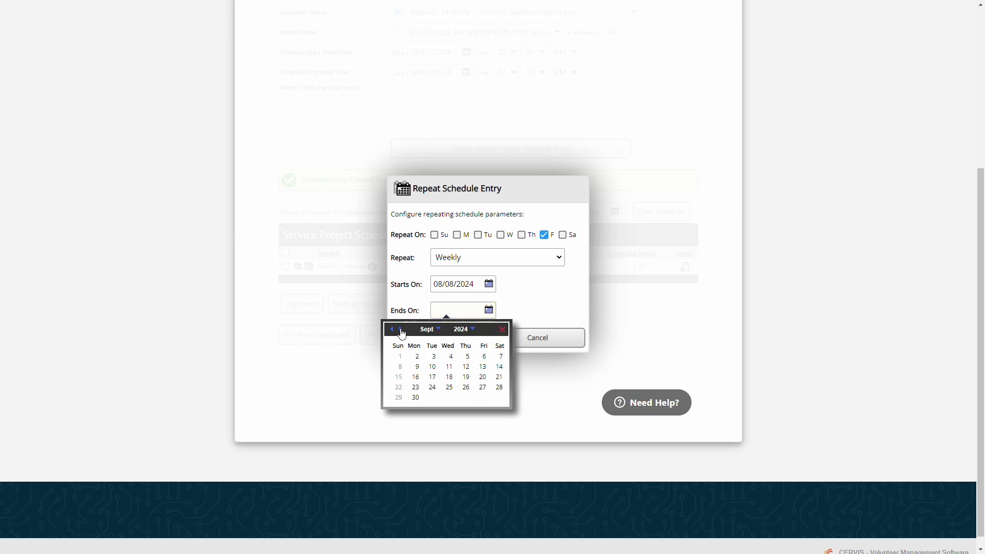
{"action": "left_click", "coordinate": [401, 330]}
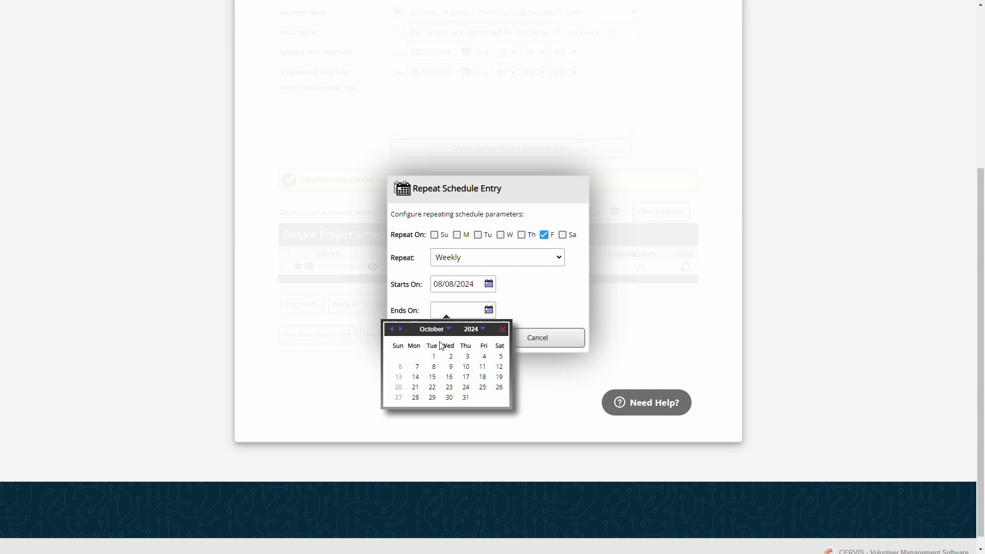
{"action": "left_click", "coordinate": [483, 389]}
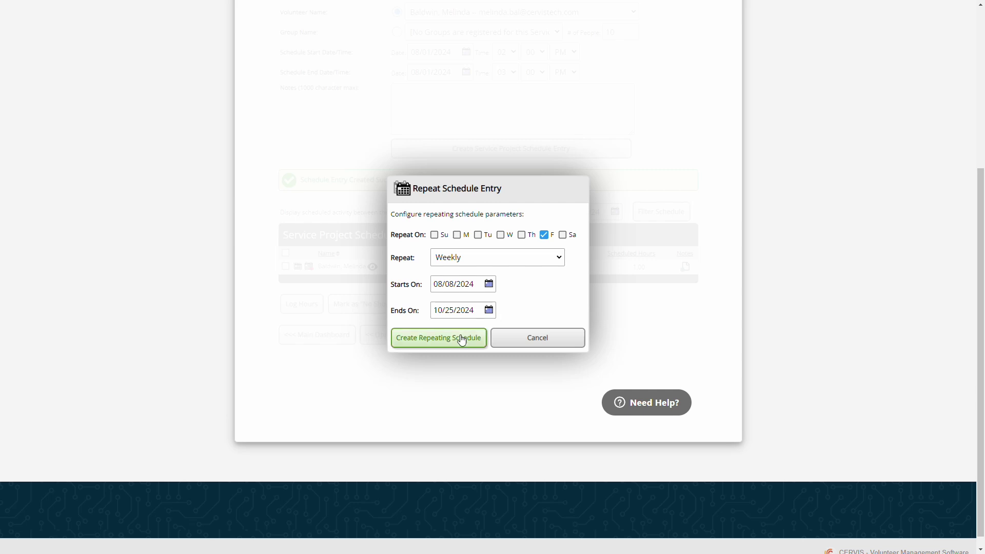
{"action": "left_click", "coordinate": [436, 349]}
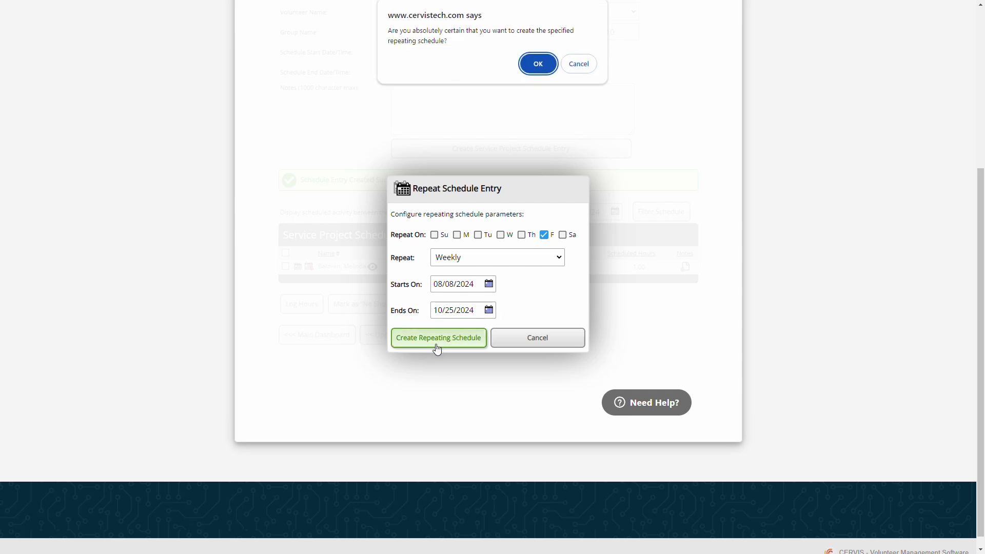
{"action": "left_click", "coordinate": [545, 67]}
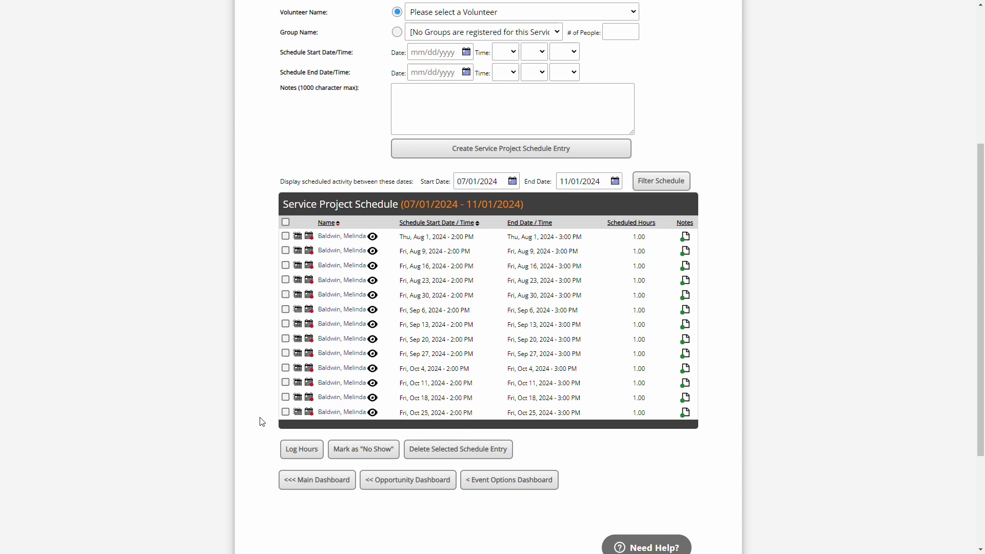
- Delete the schedule entries for September 20 and October 11, 2024
{"action": "left_click", "coordinate": [285, 382]}
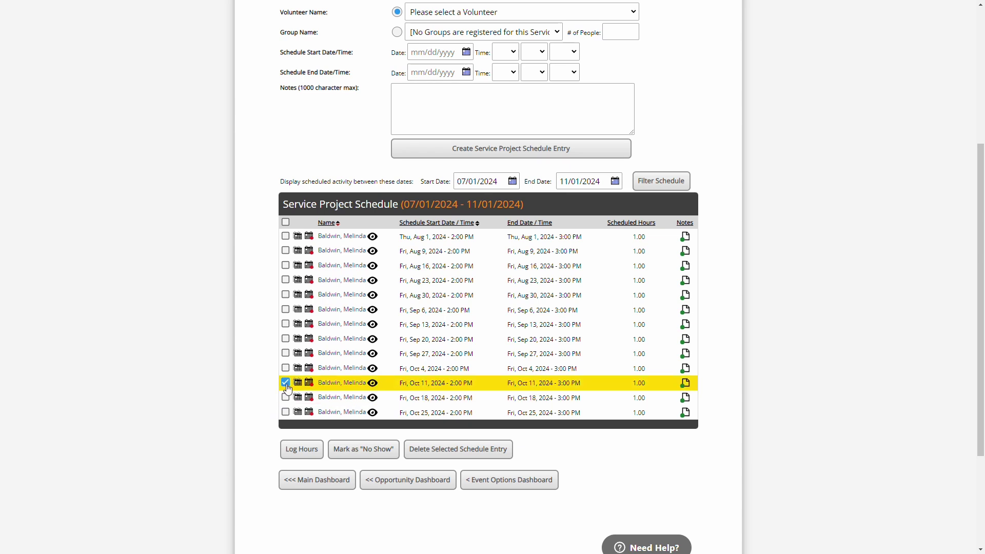
{"action": "left_click", "coordinate": [285, 338]}
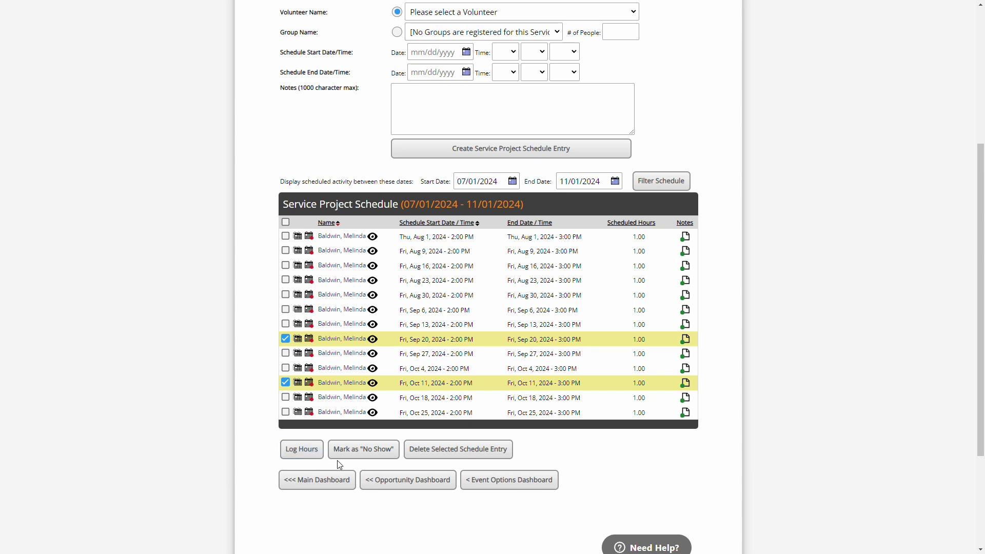
{"action": "left_click", "coordinate": [465, 456]}
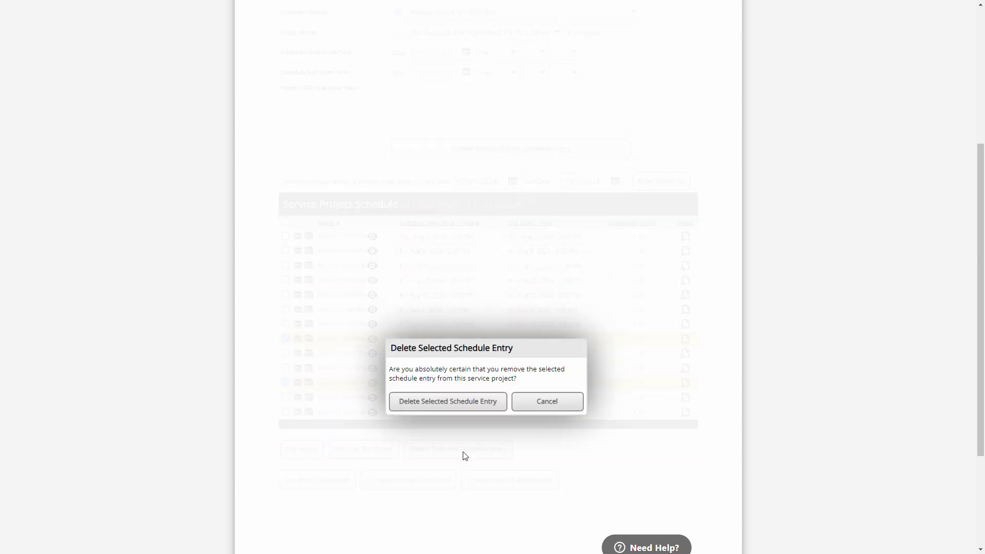
{"action": "left_click", "coordinate": [455, 405]}
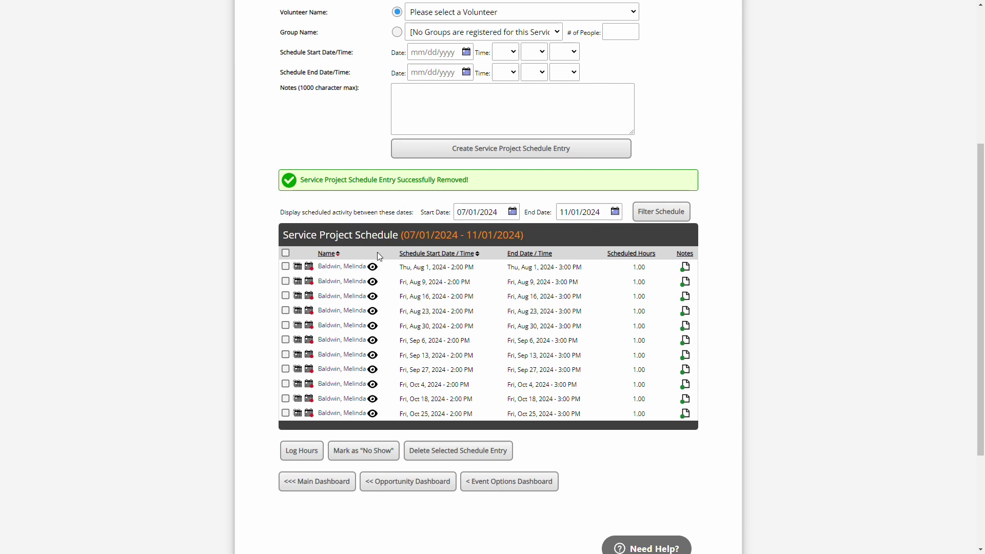
- Log the scheduled hours of the August 1, 2024 entry as service project activity
{"action": "left_click", "coordinate": [285, 267]}
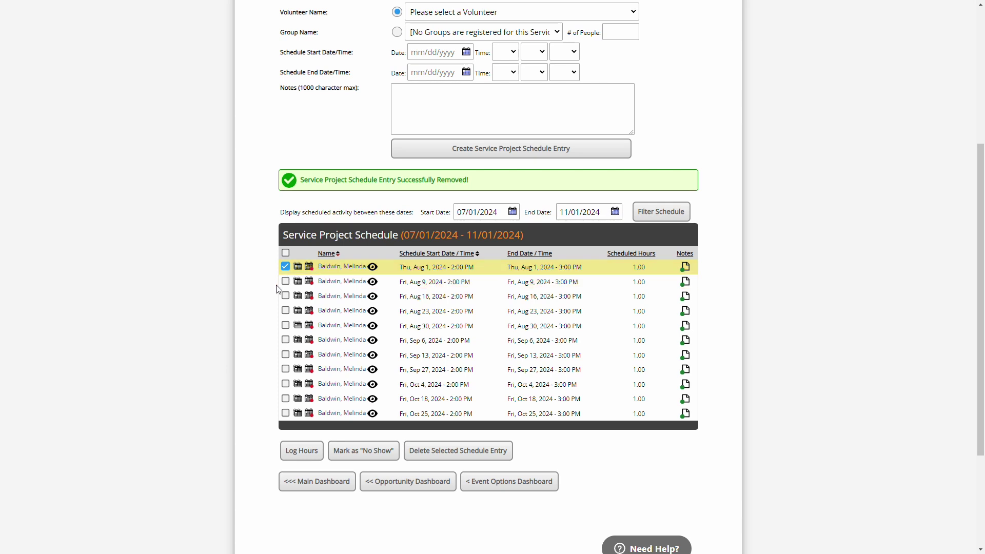
{"action": "left_click", "coordinate": [303, 451]}
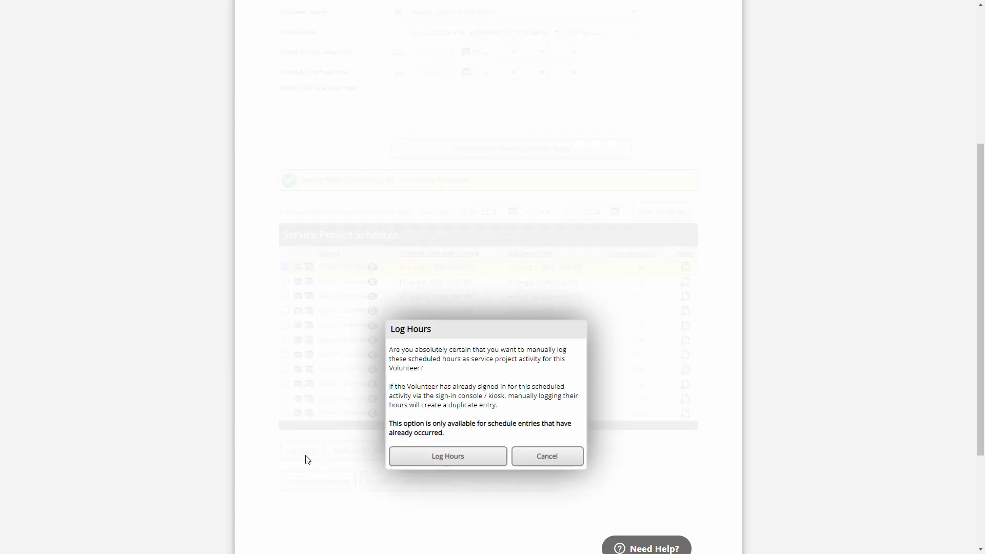
{"action": "left_click", "coordinate": [463, 463]}
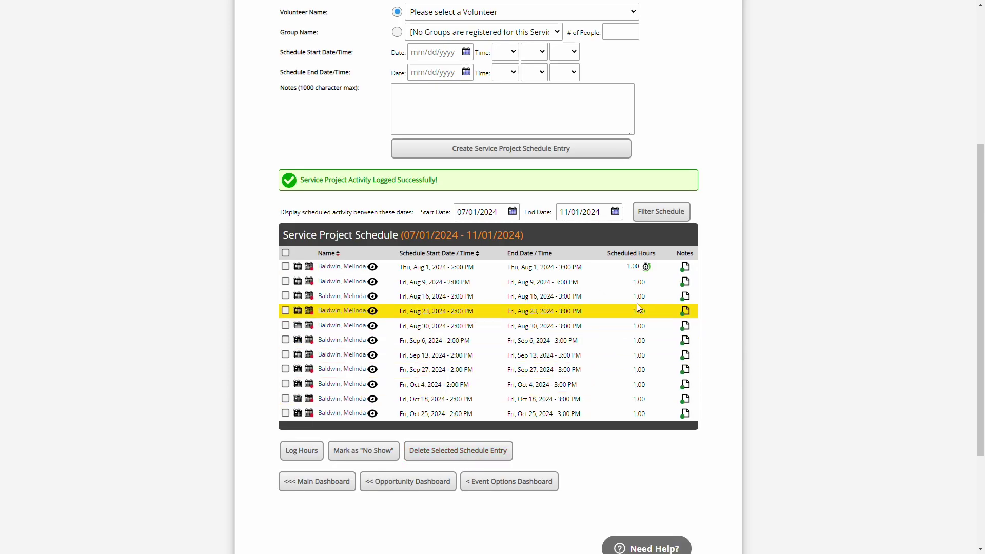
{"action": "mouse_move", "coordinate": [648, 277]}
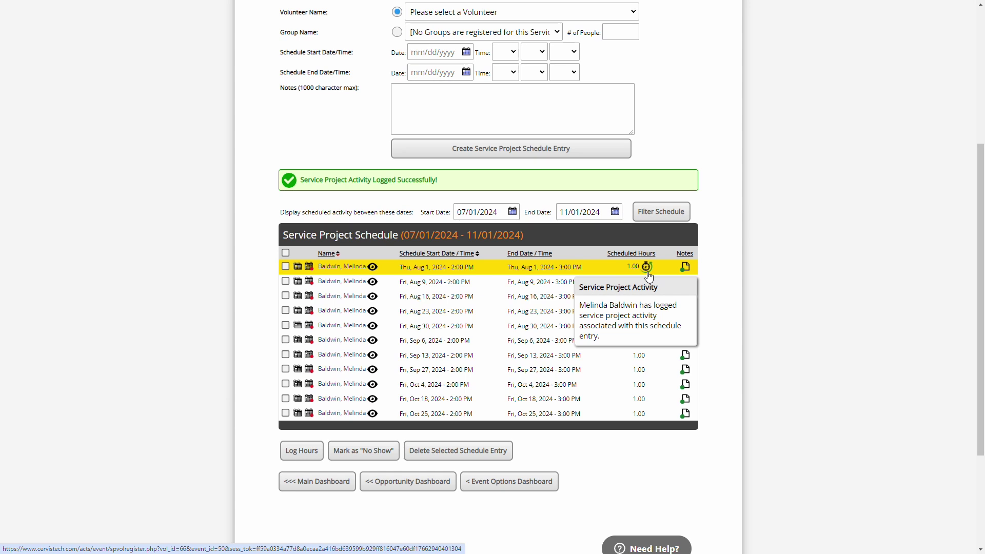
- Return to the Opportunity Management Dashboard and display its calendar view
{"action": "left_click", "coordinate": [541, 481]}
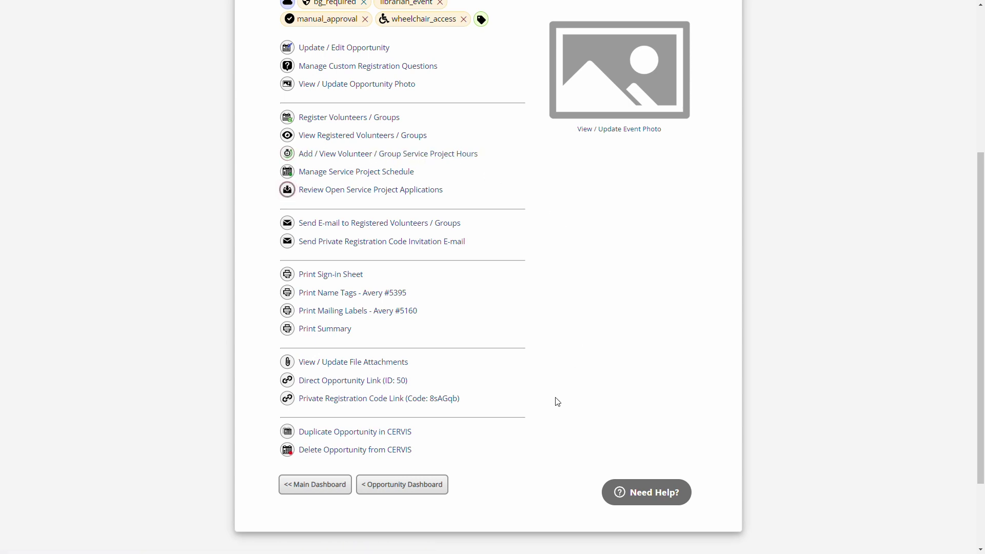
{"action": "left_click", "coordinate": [393, 487]}
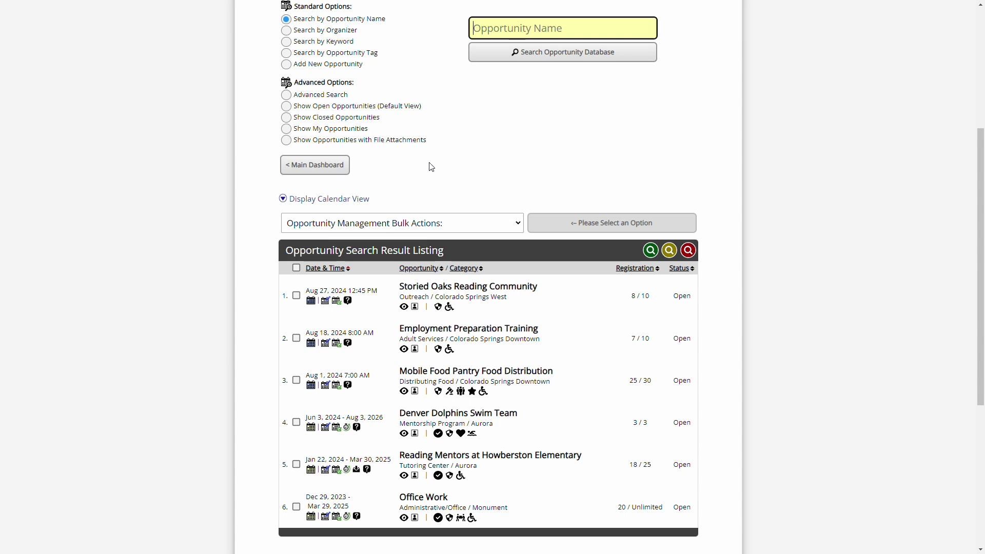
{"action": "left_click", "coordinate": [338, 201]}
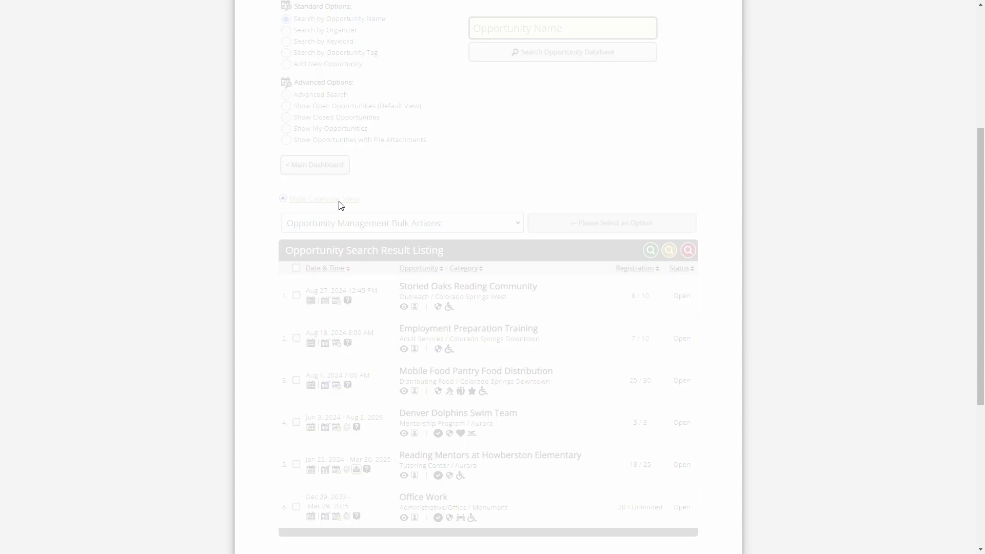
- Examine the August 2024 opportunity calendar, including the color-coded opportunities, registration figures and scheduled volunteer entries
{"action": "scroll", "coordinate": [719, 171], "scroll_direction": "down", "scroll_amount": 2}
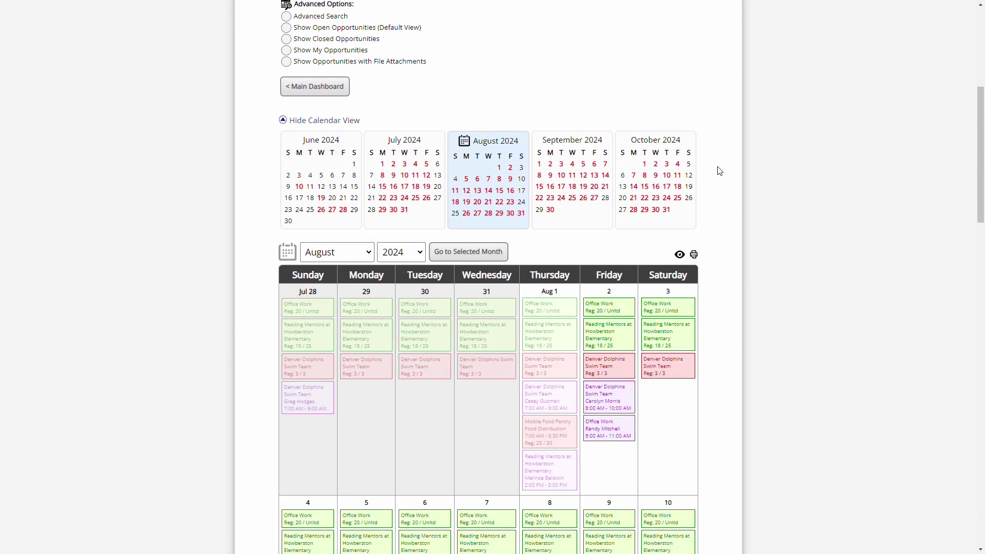
{"action": "scroll", "coordinate": [719, 171], "scroll_direction": "down", "scroll_amount": 3}
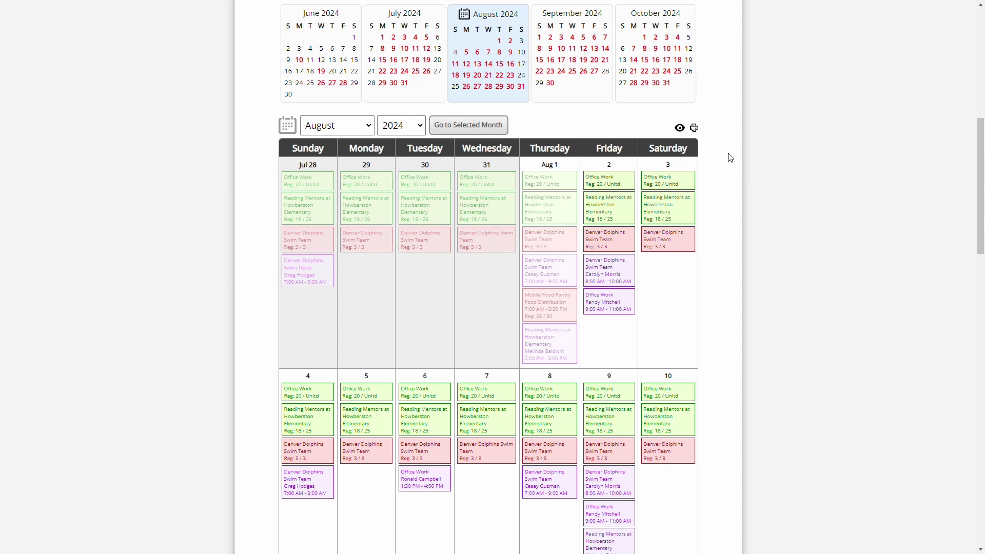
{"action": "scroll", "coordinate": [731, 158], "scroll_direction": "down", "scroll_amount": 1}
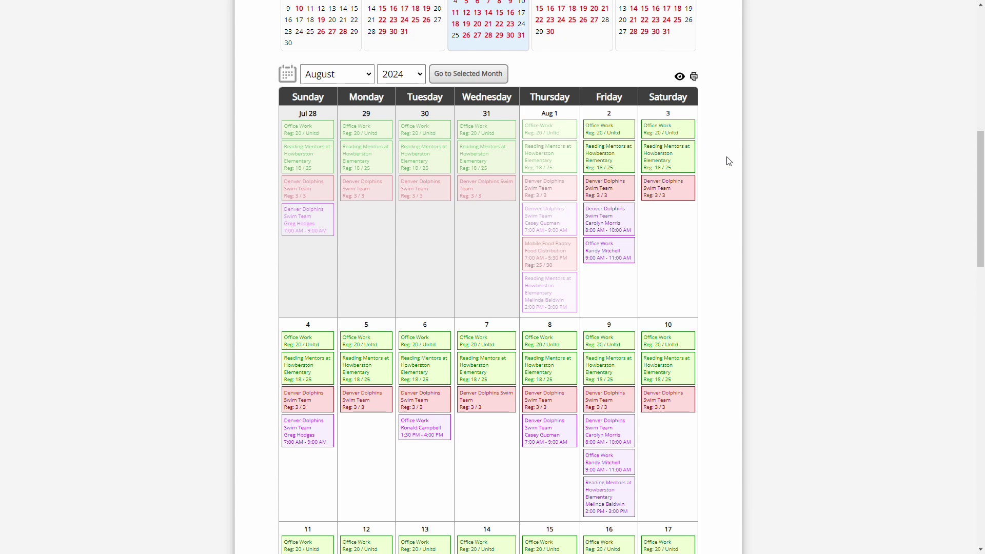
{"action": "scroll", "coordinate": [718, 201], "scroll_direction": "up", "scroll_amount": 6}
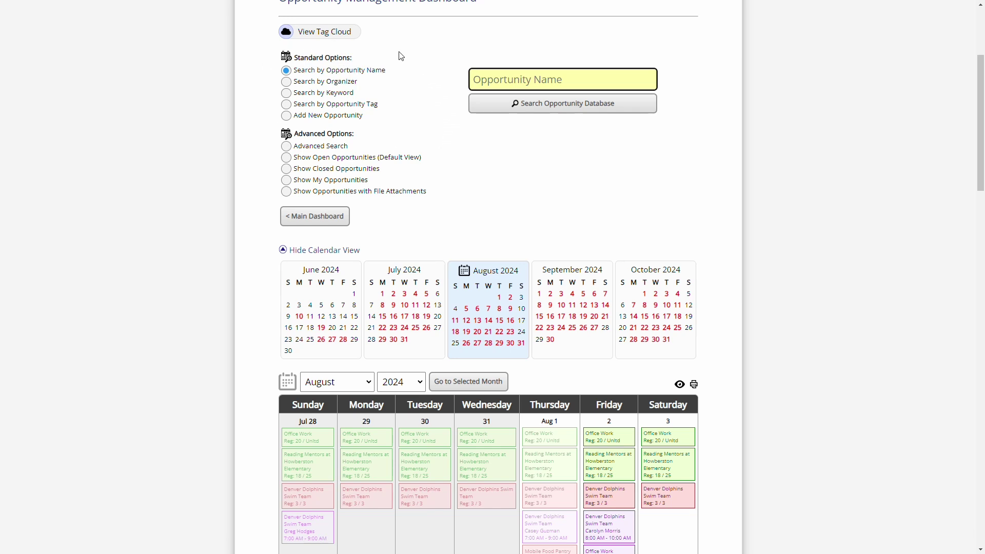
{"action": "scroll", "coordinate": [737, 187], "scroll_direction": "down", "scroll_amount": 6}
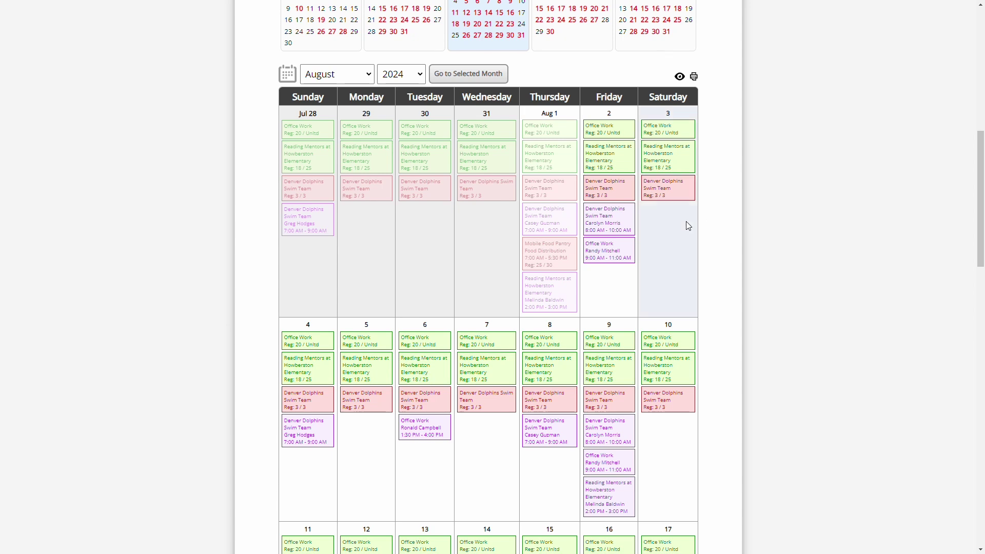
{"action": "mouse_move", "coordinate": [635, 226]}
{"action": "mouse_move", "coordinate": [630, 260]}
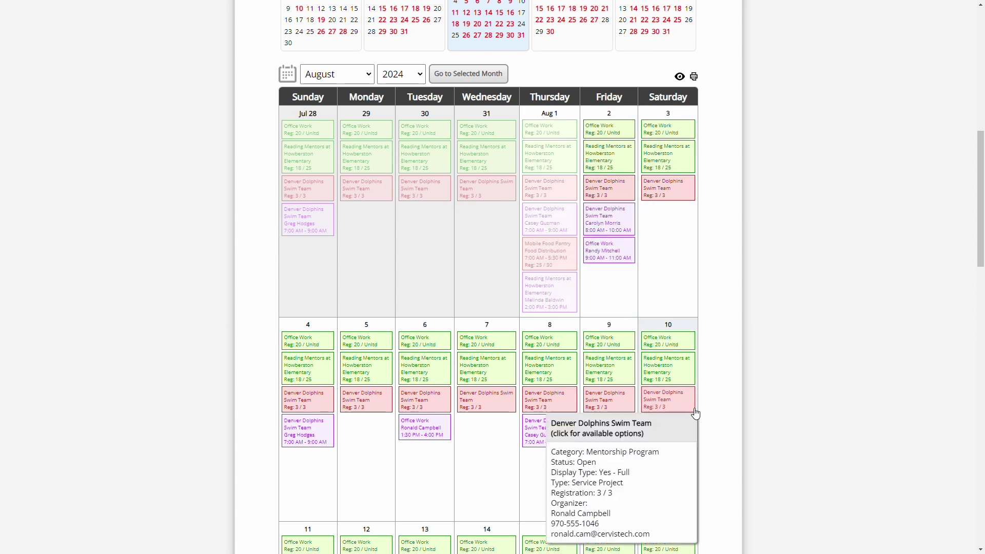
{"action": "scroll", "coordinate": [690, 423], "scroll_direction": "down", "scroll_amount": 2}
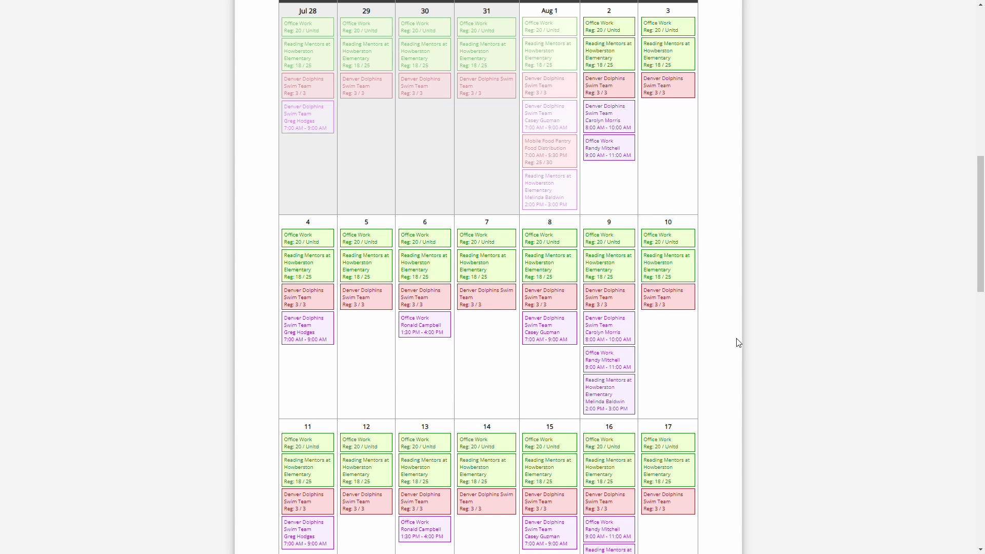
- Open the printable version of the August 2024 calendar and limit it to the 4th week only
{"action": "scroll", "coordinate": [738, 341], "scroll_direction": "up", "scroll_amount": 3}
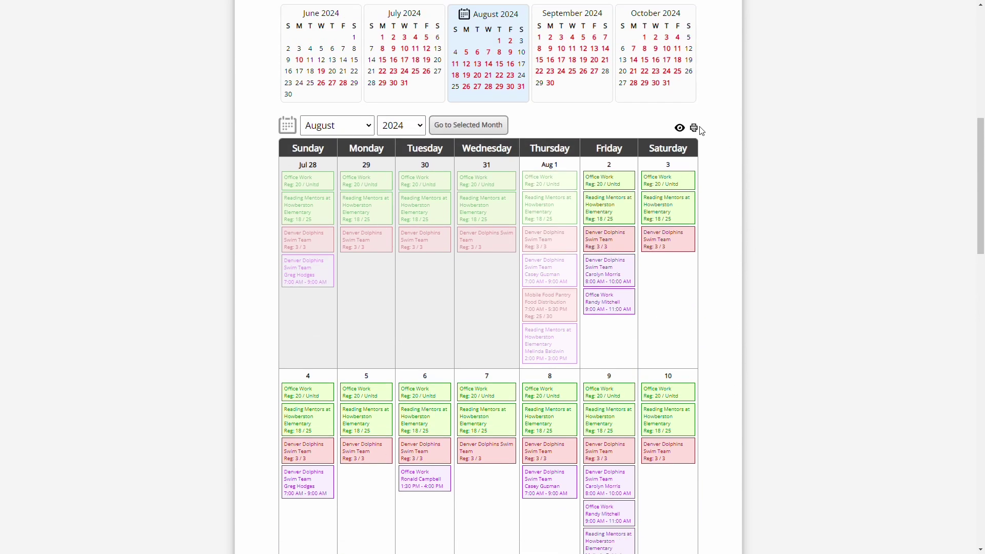
{"action": "left_click", "coordinate": [695, 131]}
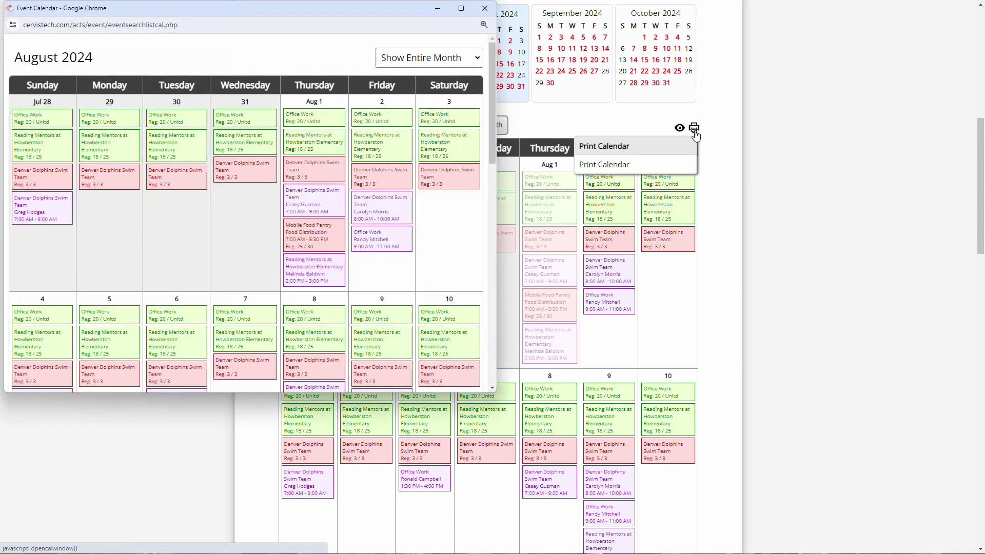
{"action": "left_click", "coordinate": [472, 60]}
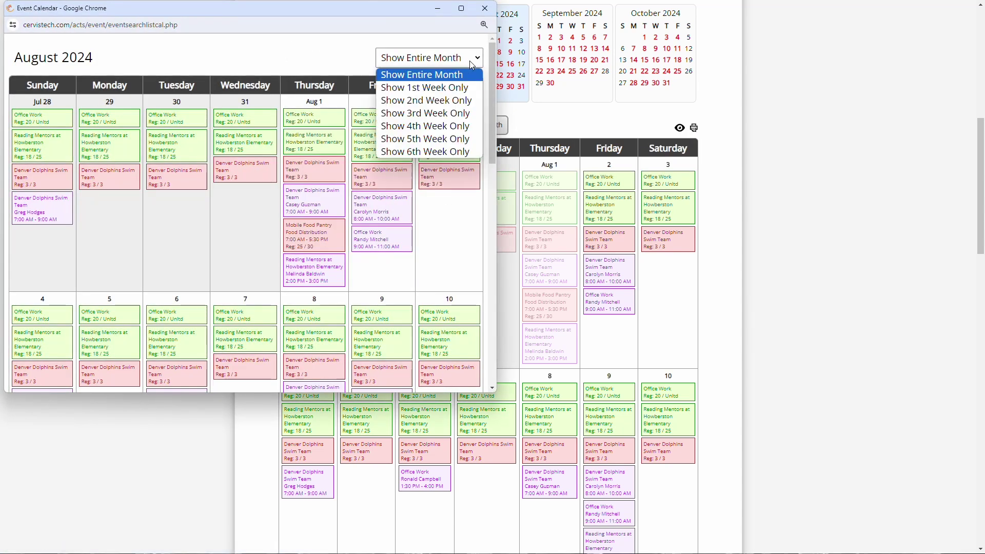
{"action": "left_click", "coordinate": [460, 127]}
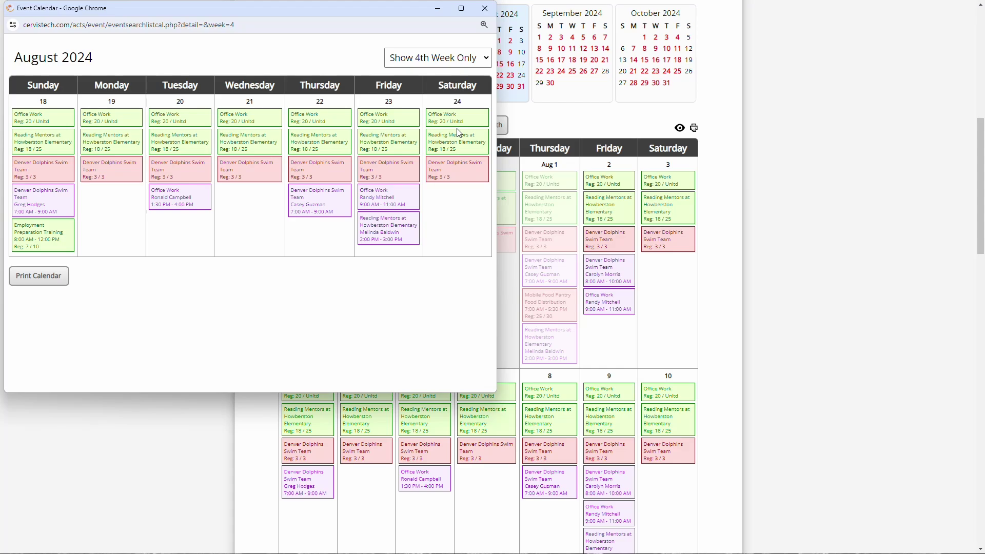